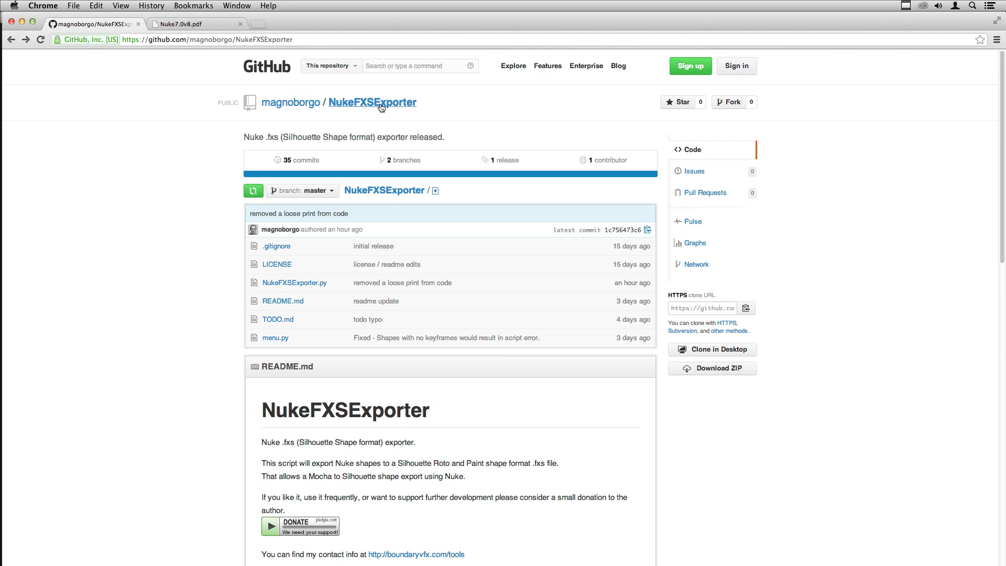
# Step: Select the repository title text on the NukeFXSExporter GitHub page
pyautogui.moveTo(422, 101); pyautogui.dragTo(222, 105)
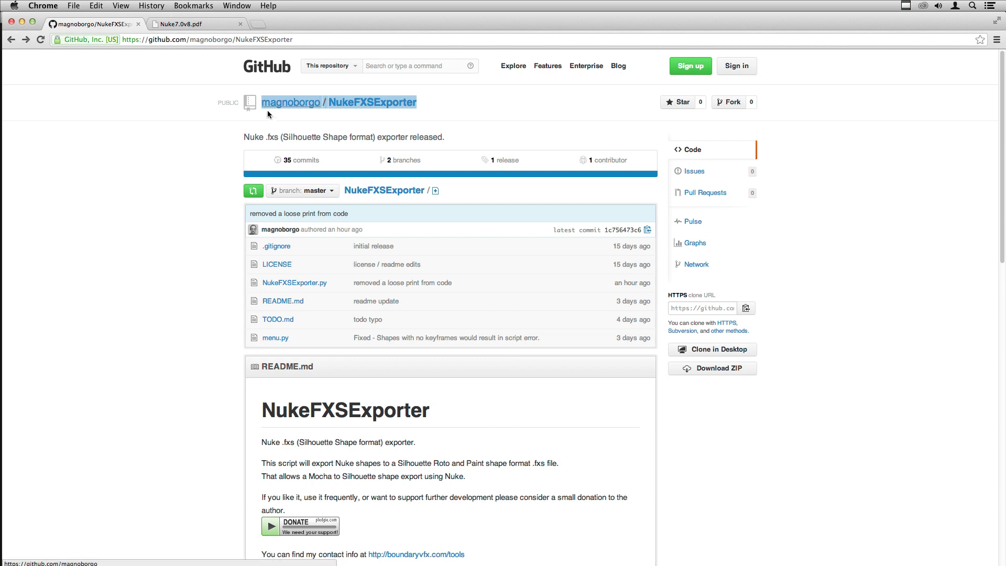
# Step: Download the exporter zip and inspect NukeFXSExporter.py and menu.py in the extracted folder
pyautogui.click(818, 422)
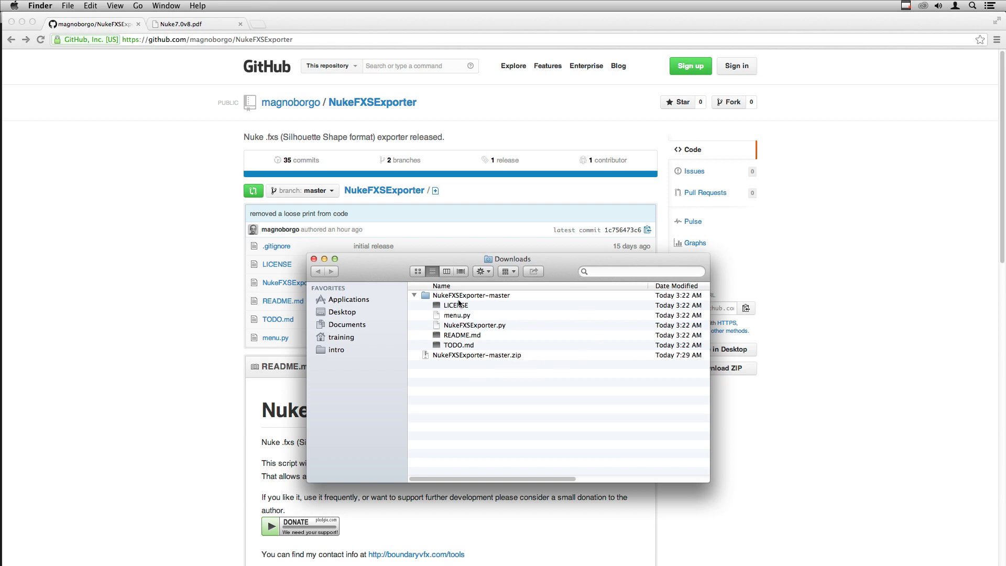
pyautogui.click(460, 326)
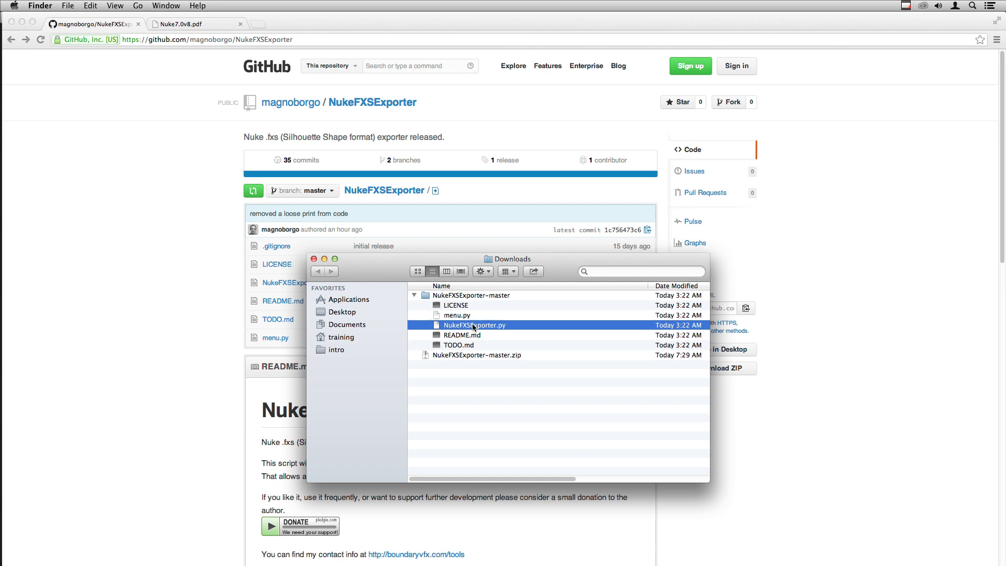
pyautogui.click(457, 317)
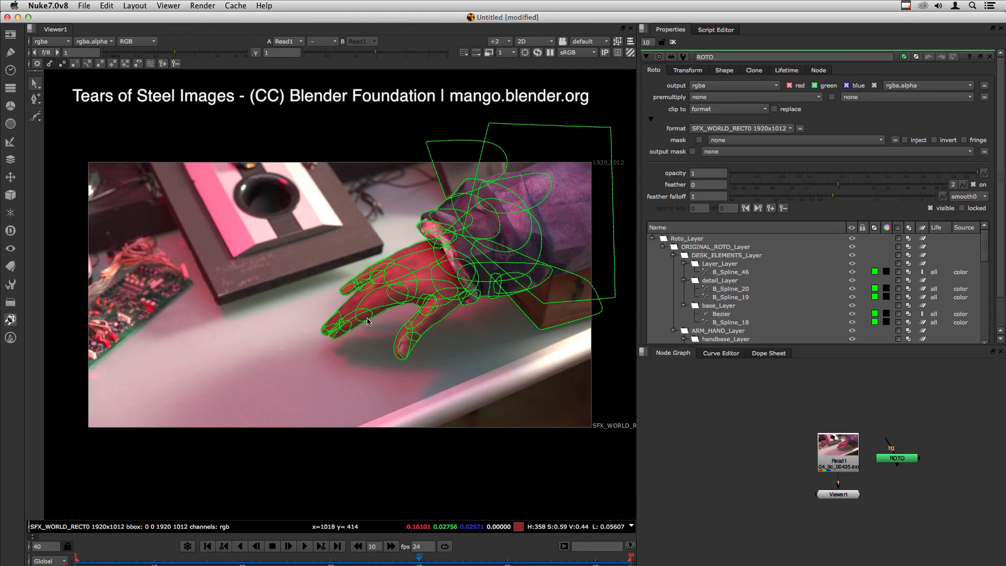
# Step: Scrub the timeline from an early frame forward to frame 53, watching the hand splines
pyautogui.click(129, 559)
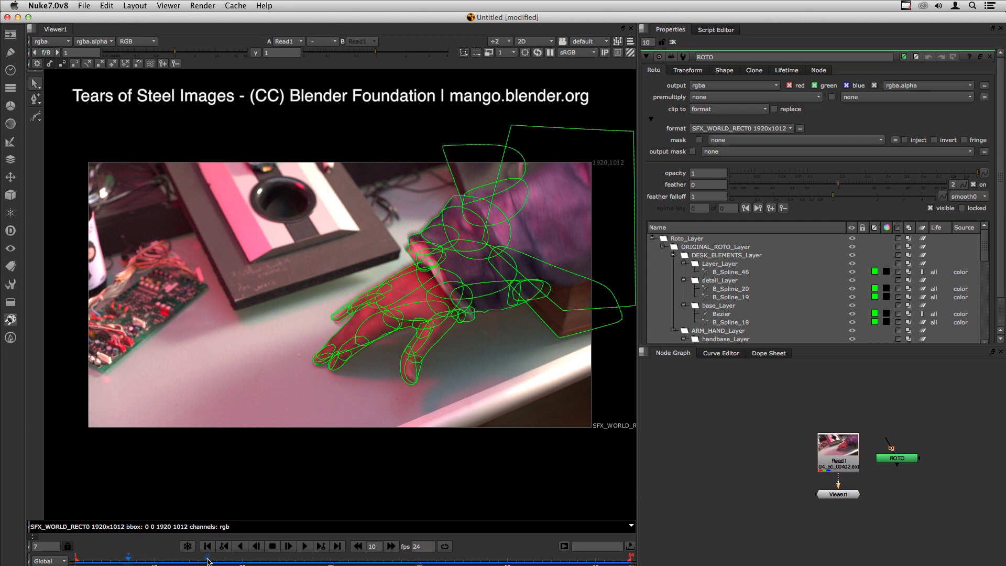
pyautogui.moveTo(208, 561); pyautogui.dragTo(269, 559)
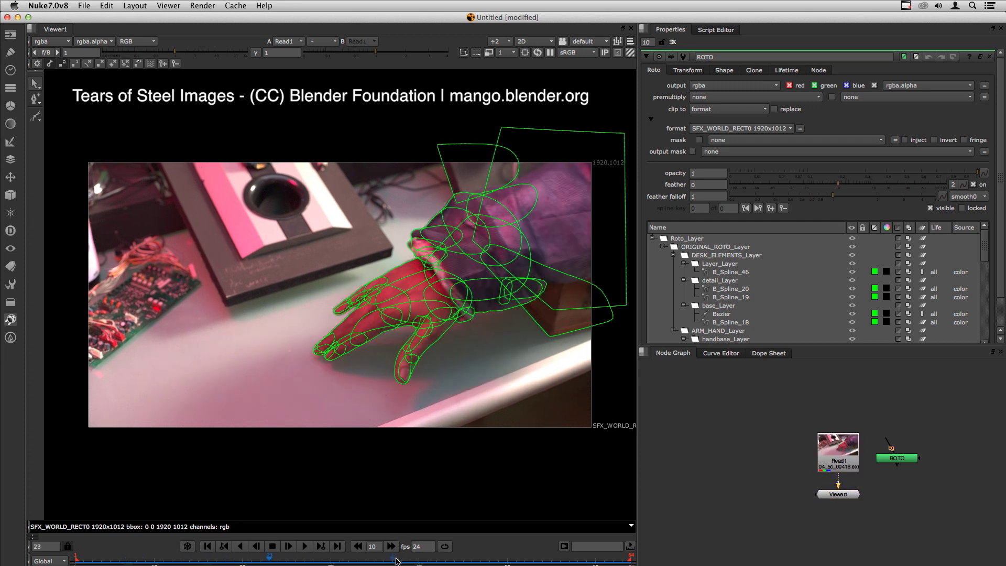
pyautogui.moveTo(397, 560); pyautogui.dragTo(534, 559)
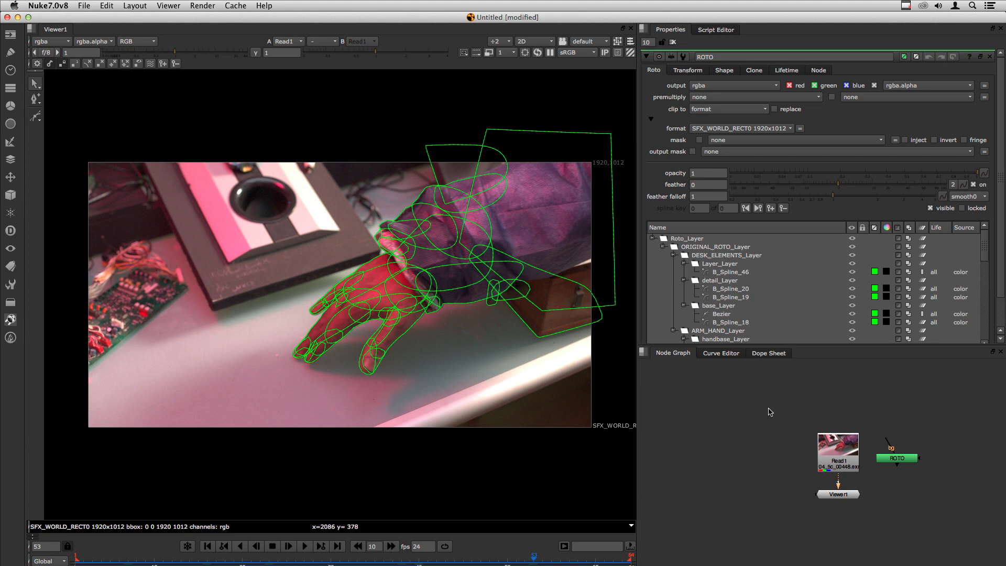
# Step: Load NukeFXSExporter-master/NukeFXSExporter.py into the Script Editor
pyautogui.click(715, 29)
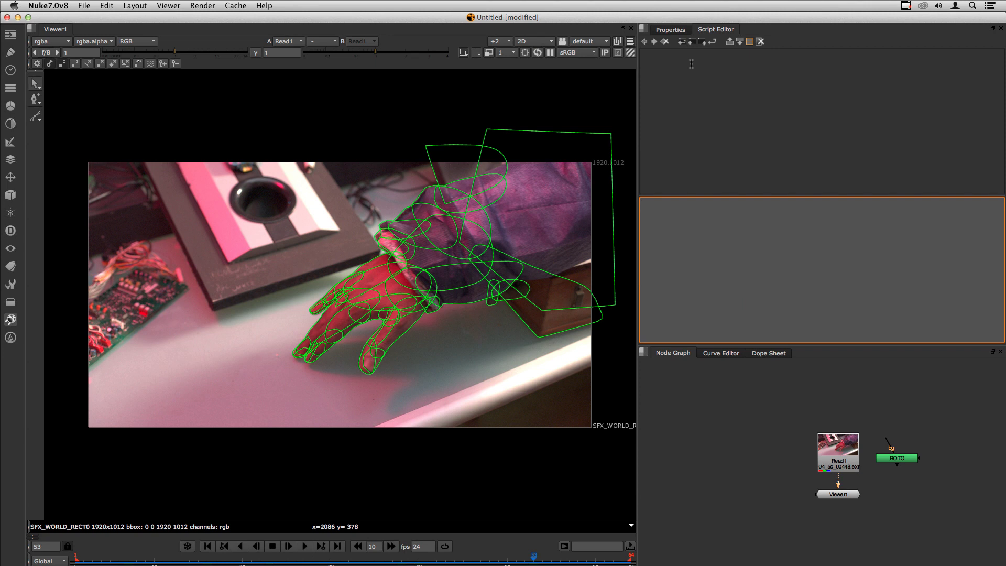
pyautogui.click(691, 42)
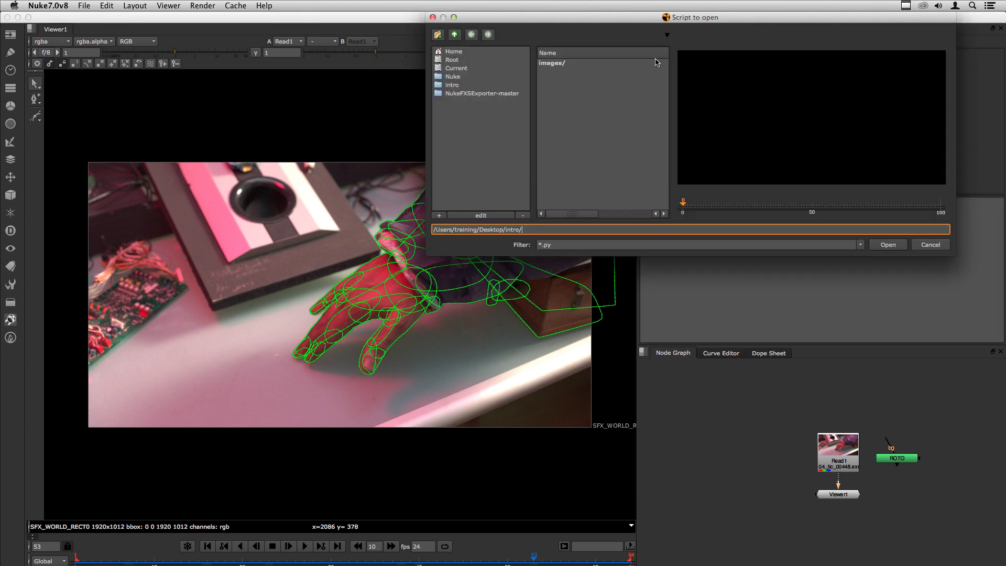
pyautogui.click(481, 94)
pyautogui.click(566, 71)
pyautogui.doubleClick(566, 71)
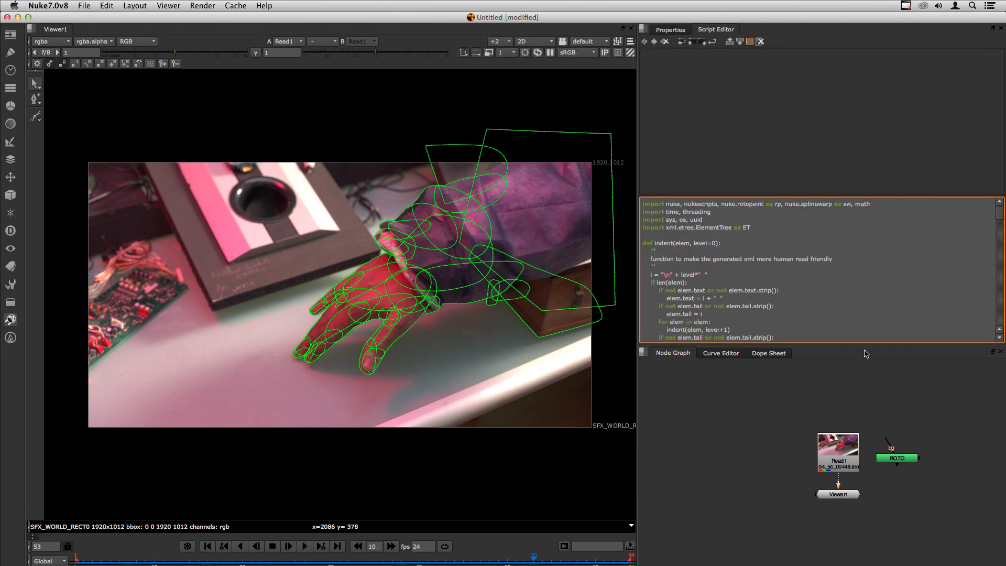
# Step: Select the ROTO node and open its settings panel
pyautogui.click(897, 461)
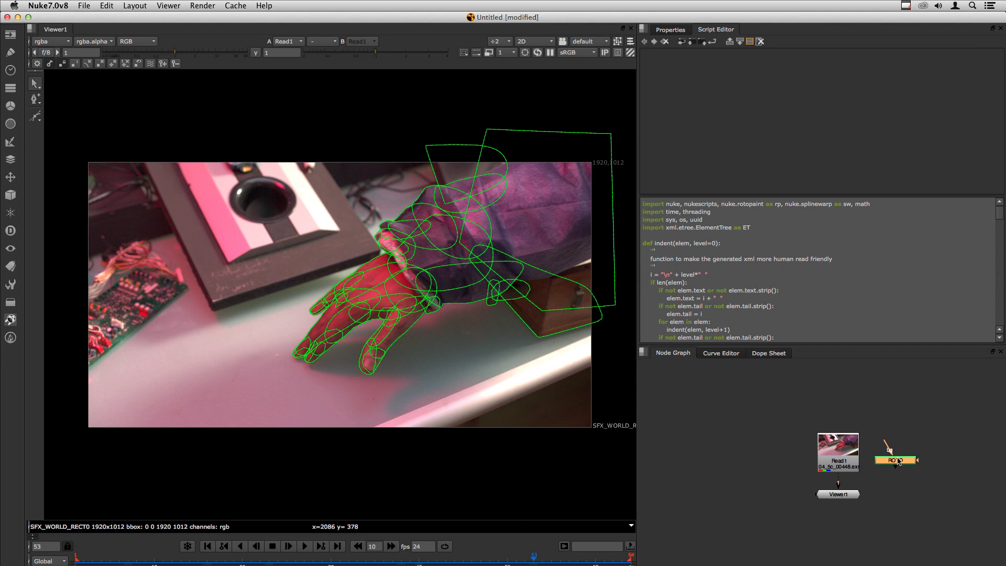
pyautogui.doubleClick(897, 460)
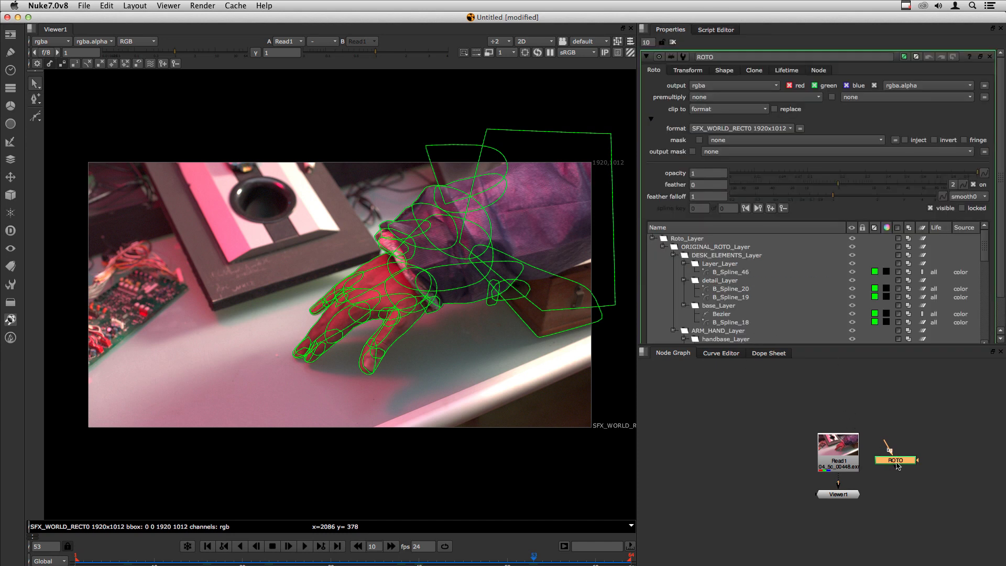
pyautogui.moveTo(897, 464); pyautogui.dragTo(903, 464)
# Step: With ROTO selected, run the exporter script with FrameRange 1-64 and Bake Shapes off
pyautogui.moveTo(900, 463); pyautogui.dragTo(901, 462)
pyautogui.click(714, 30)
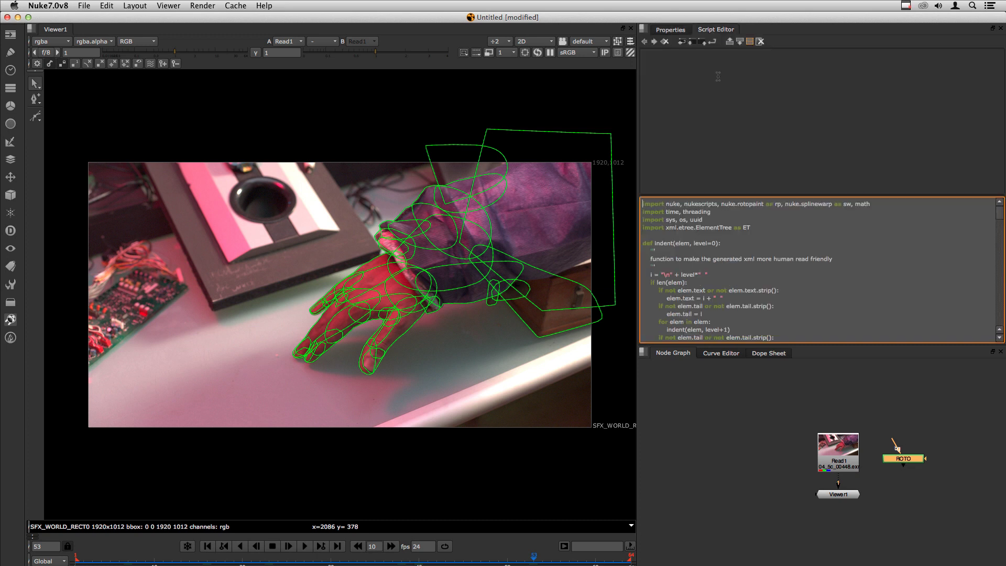
pyautogui.click(713, 41)
pyautogui.moveTo(656, 16); pyautogui.dragTo(382, 254)
pyautogui.click(434, 276)
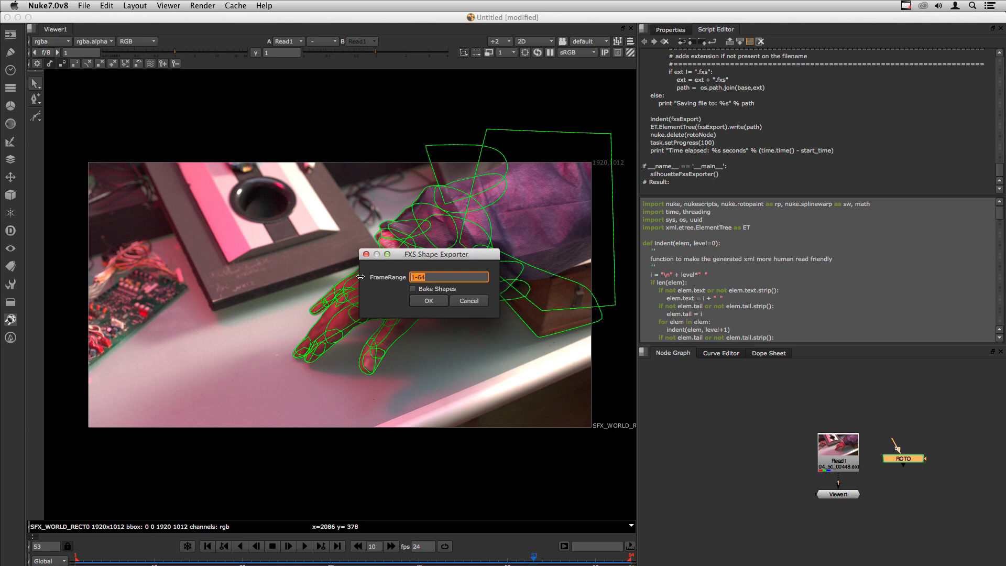
pyautogui.click(394, 296)
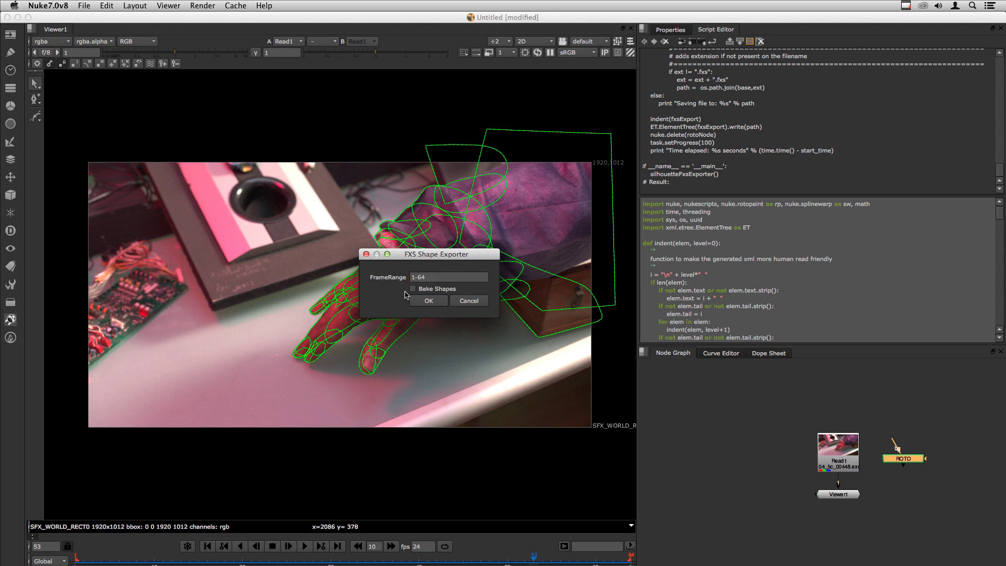
pyautogui.click(429, 301)
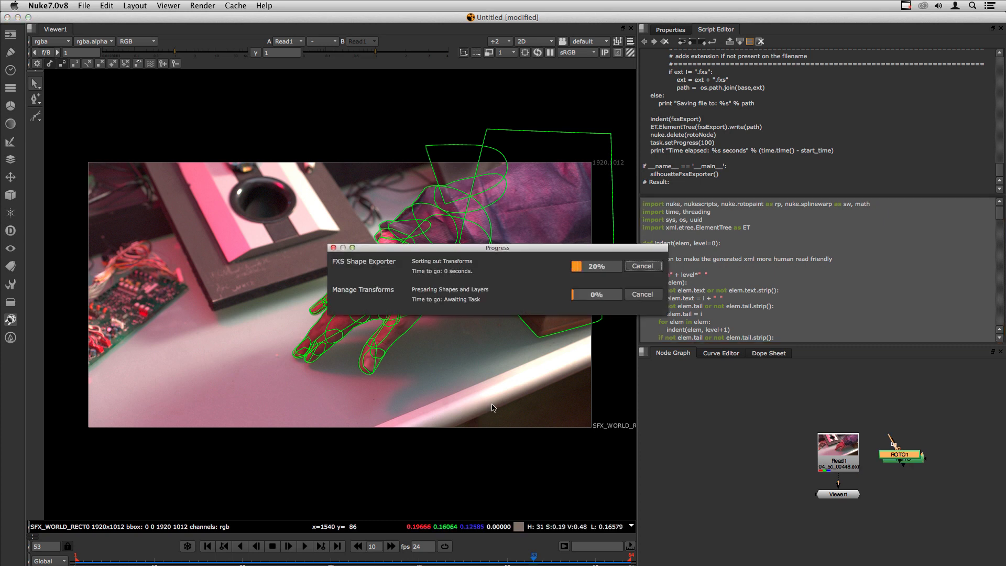
# Step: Save the exported shapes as myshapes.fxs in the intro folder, then switch to Silhouette
pyautogui.moveTo(496, 246); pyautogui.dragTo(404, 182)
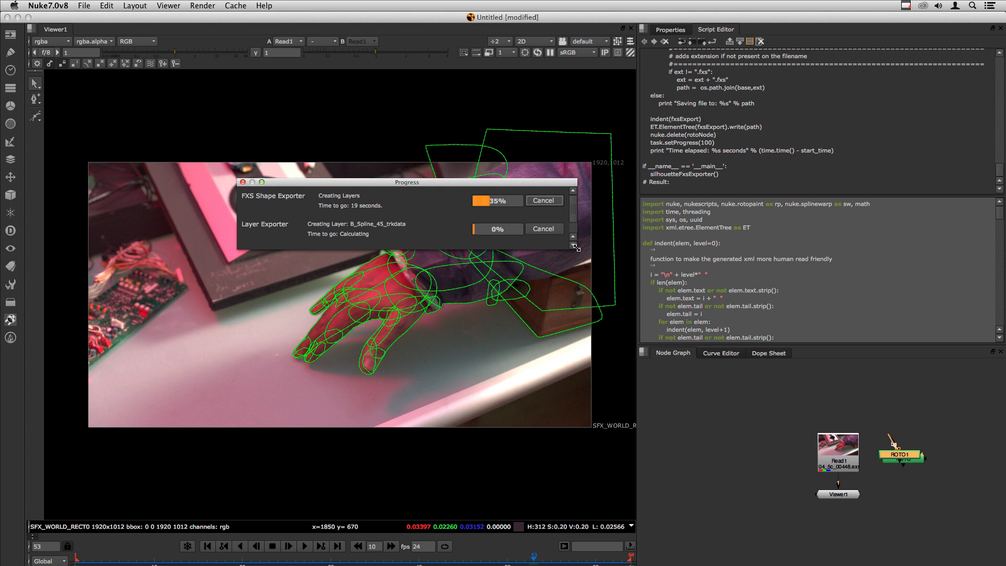
pyautogui.moveTo(575, 248); pyautogui.dragTo(577, 297)
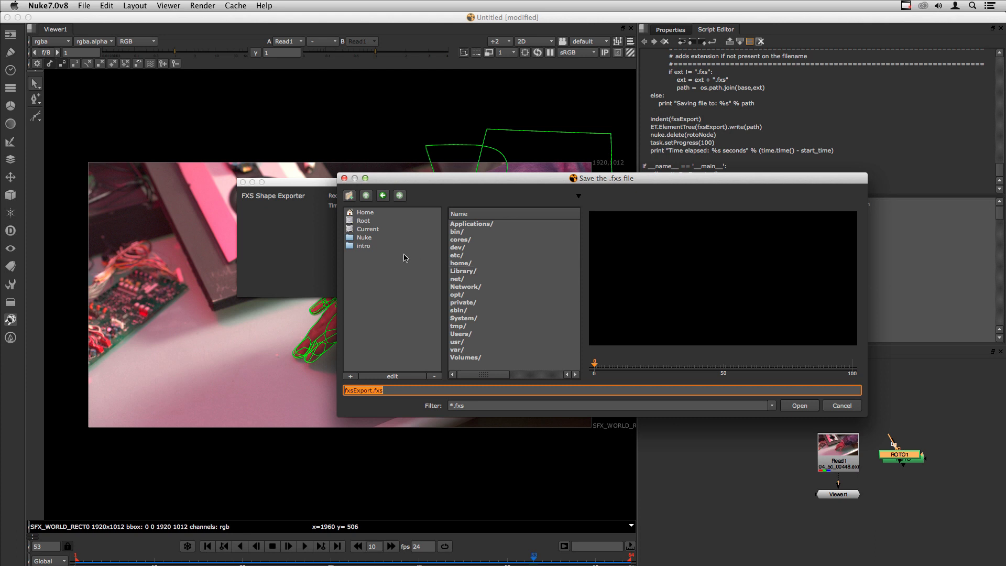
pyautogui.click(364, 247)
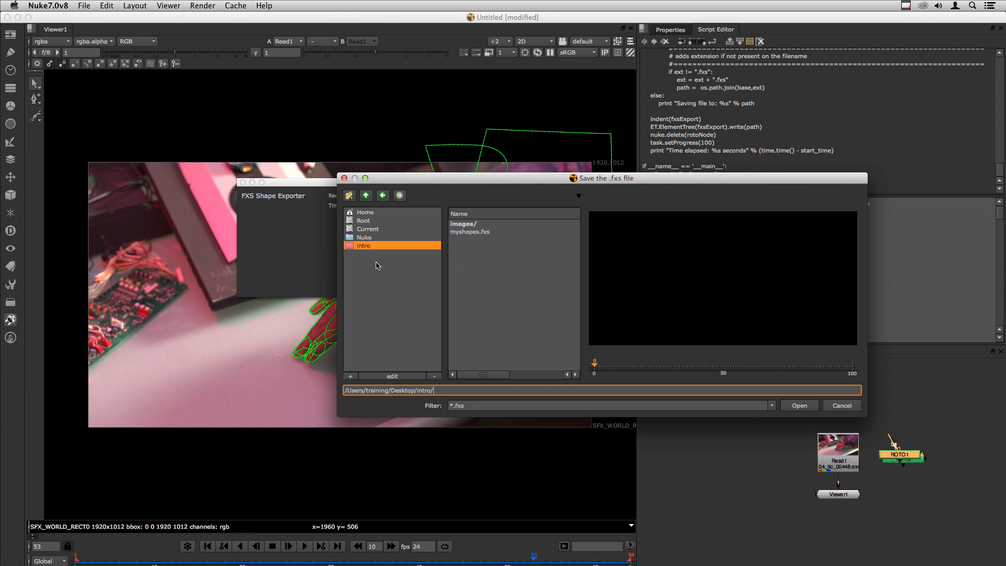
pyautogui.click(468, 233)
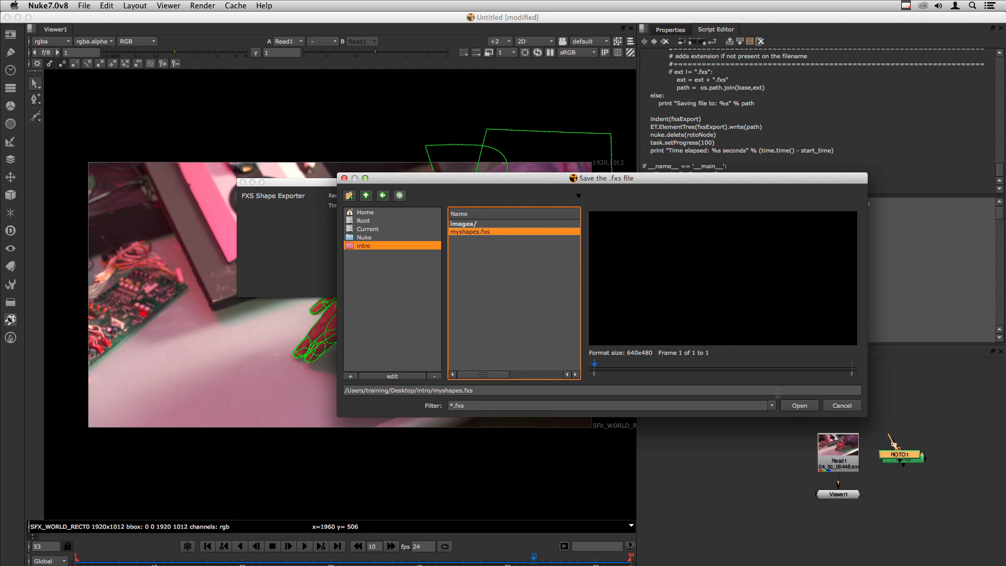
pyautogui.click(804, 408)
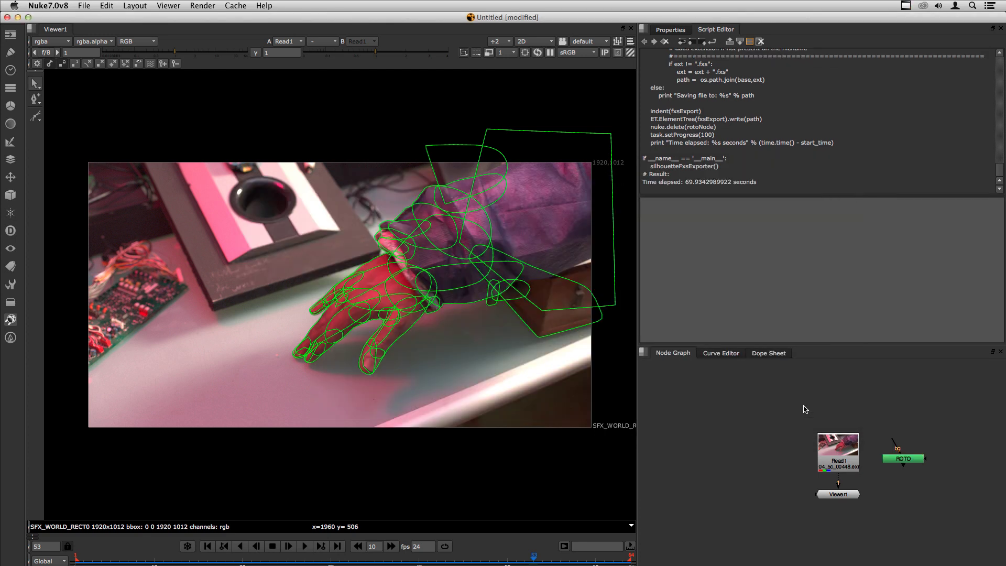
pyautogui.press('super+Tab')
pyautogui.press('Tab')
pyautogui.press('Tab')
pyautogui.press('Tab')
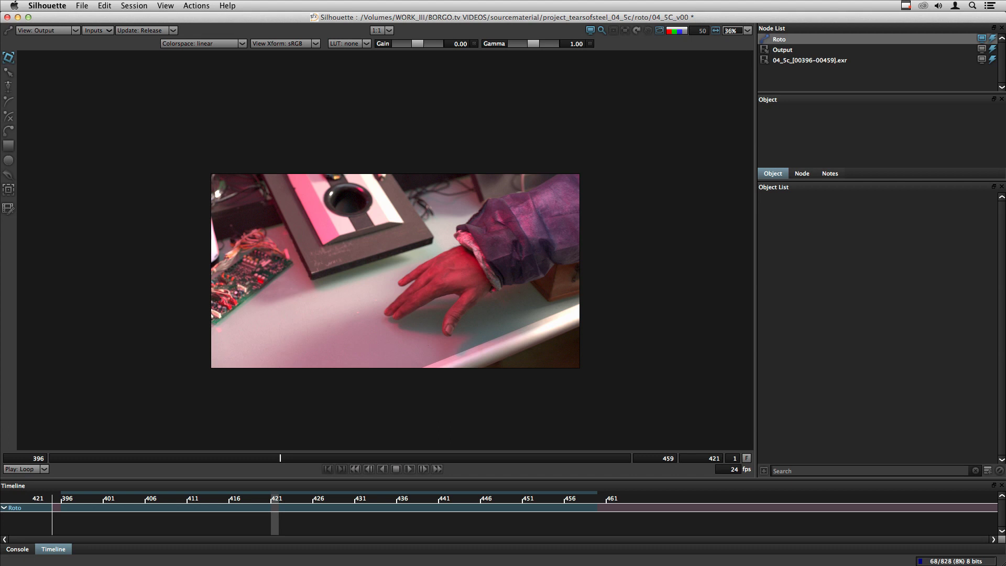
# Step: Import myshapes.fxs via File > Import > Silhouette Shapes
pyautogui.click(83, 6)
pyautogui.moveTo(152, 110)
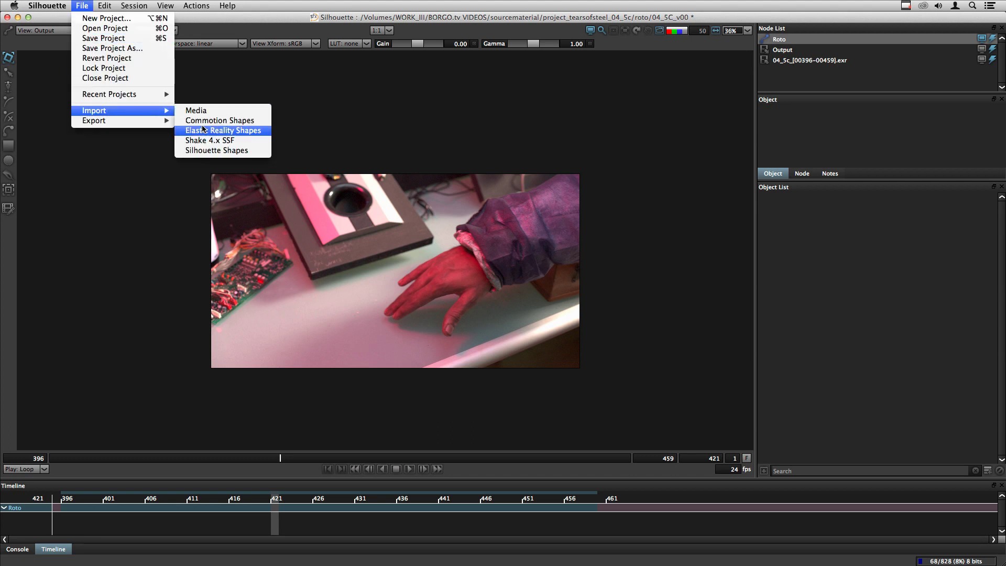
pyautogui.click(210, 150)
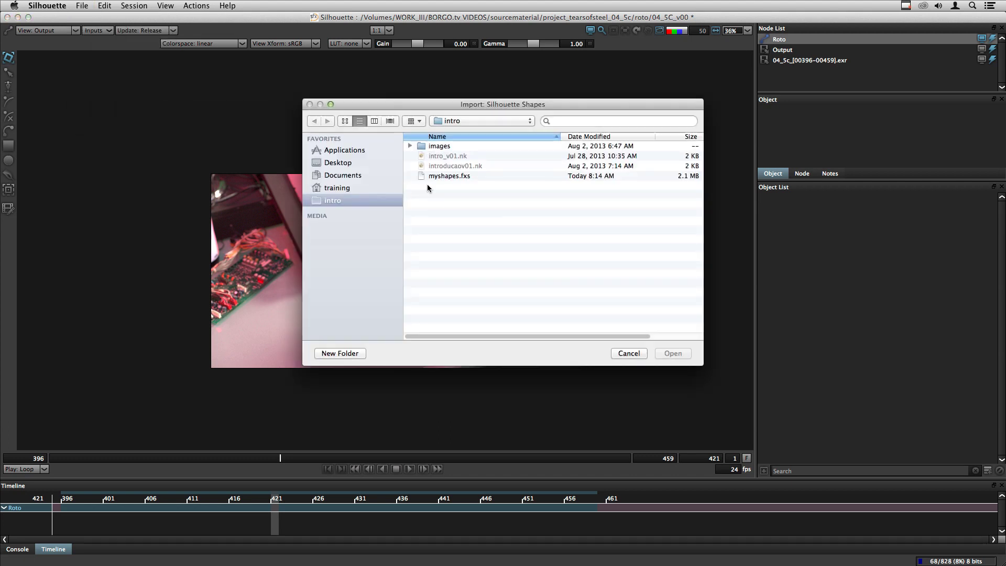
pyautogui.click(460, 177)
pyautogui.doubleClick(460, 177)
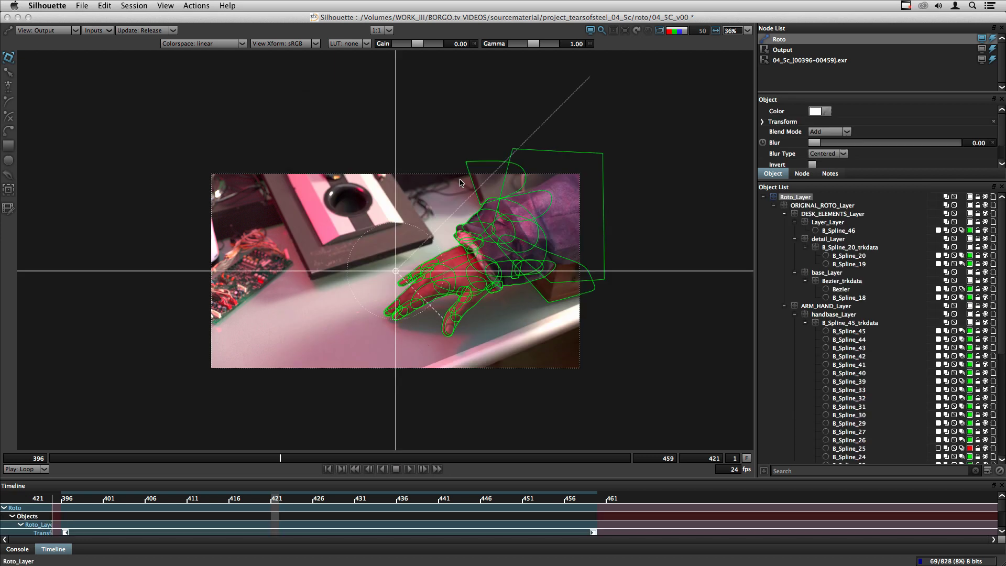
# Step: Deselect the imported layer and play the clip to confirm the shapes track the hand
pyautogui.click(642, 341)
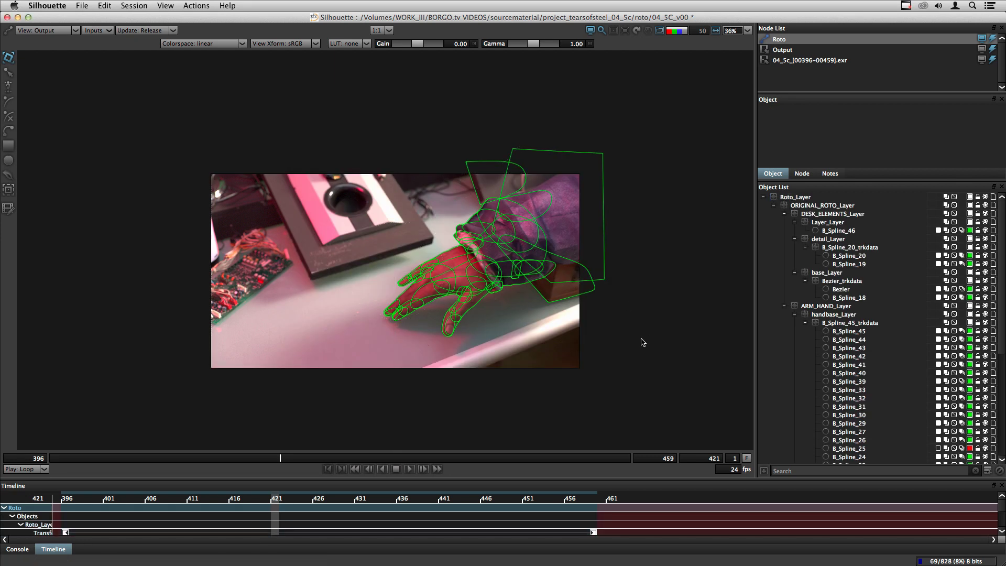
pyautogui.press('space')
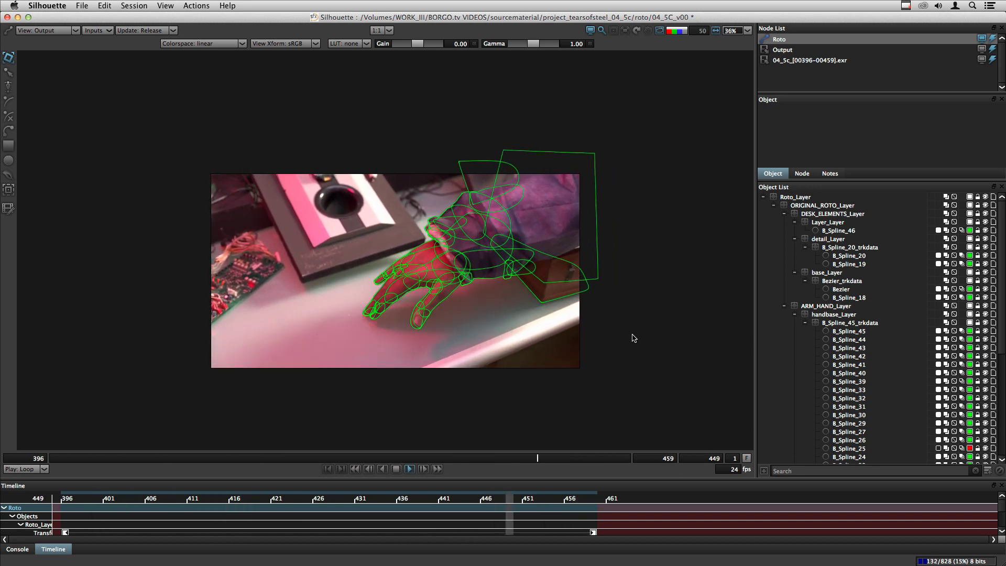
pyautogui.press('space')
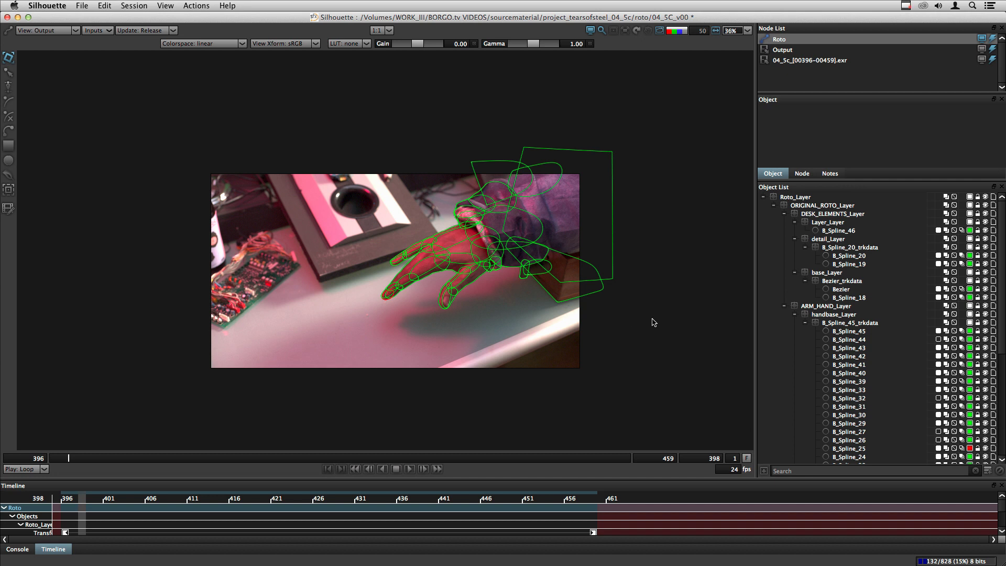
pyautogui.click(845, 264)
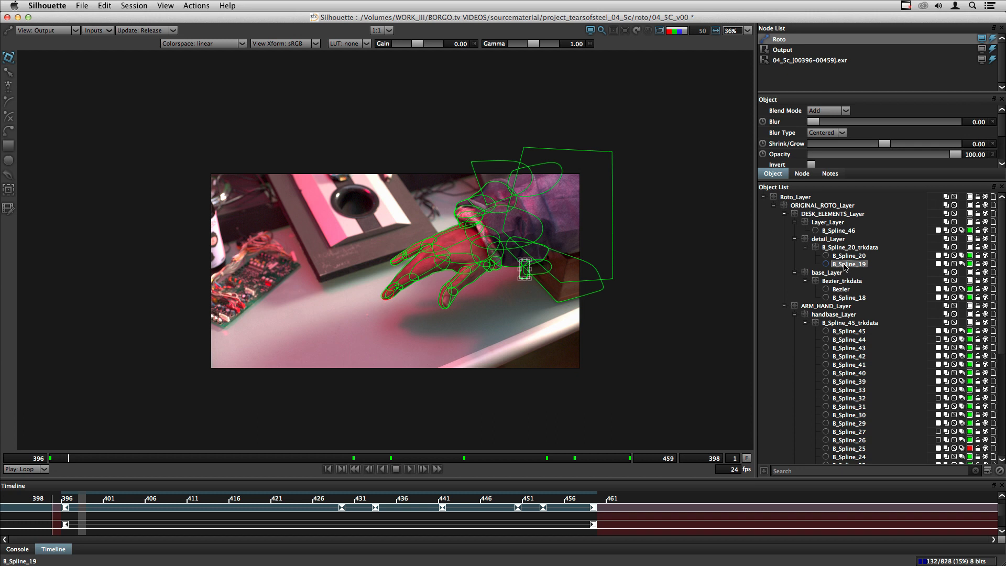
pyautogui.click(845, 248)
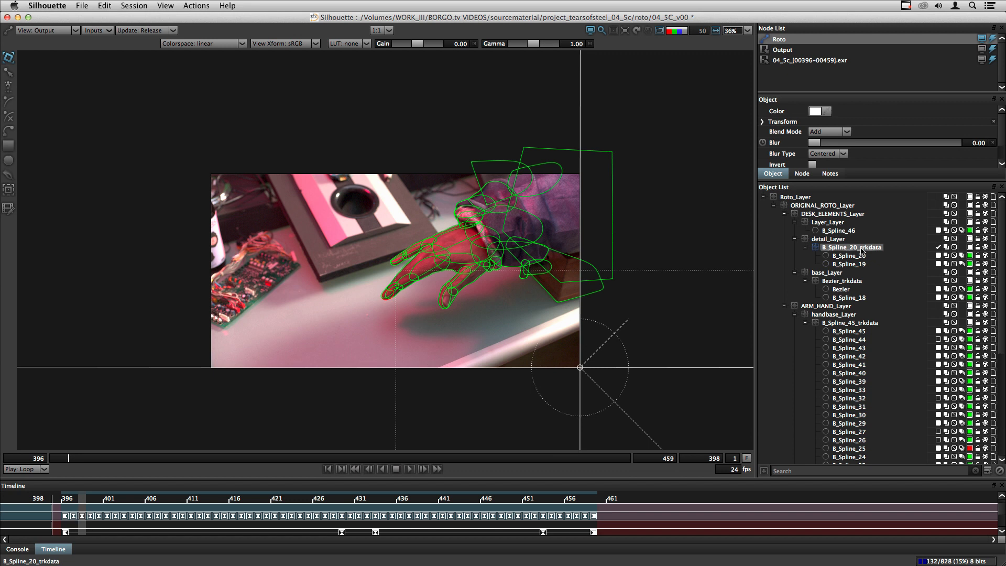
pyautogui.click(832, 239)
pyautogui.click(848, 257)
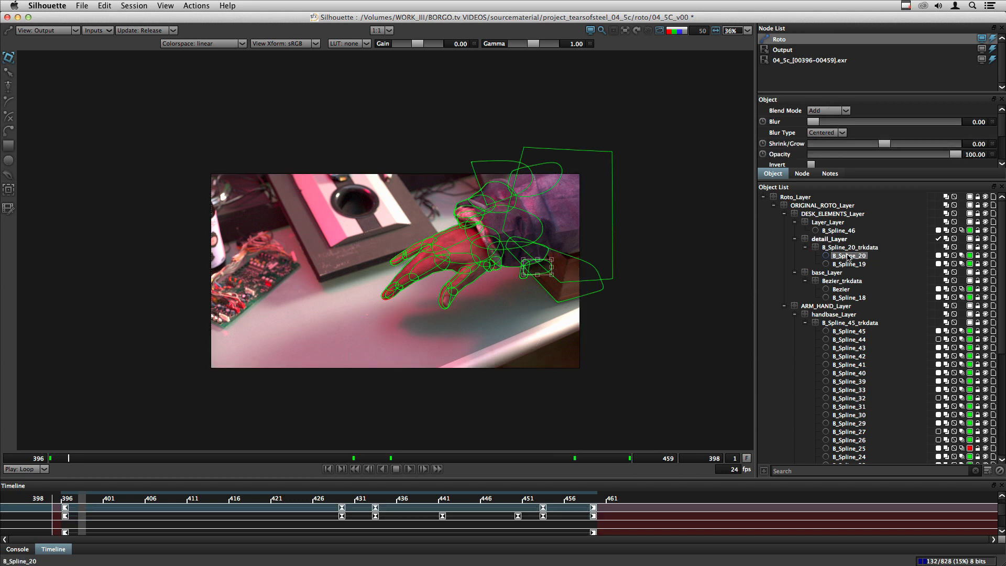
pyautogui.click(862, 249)
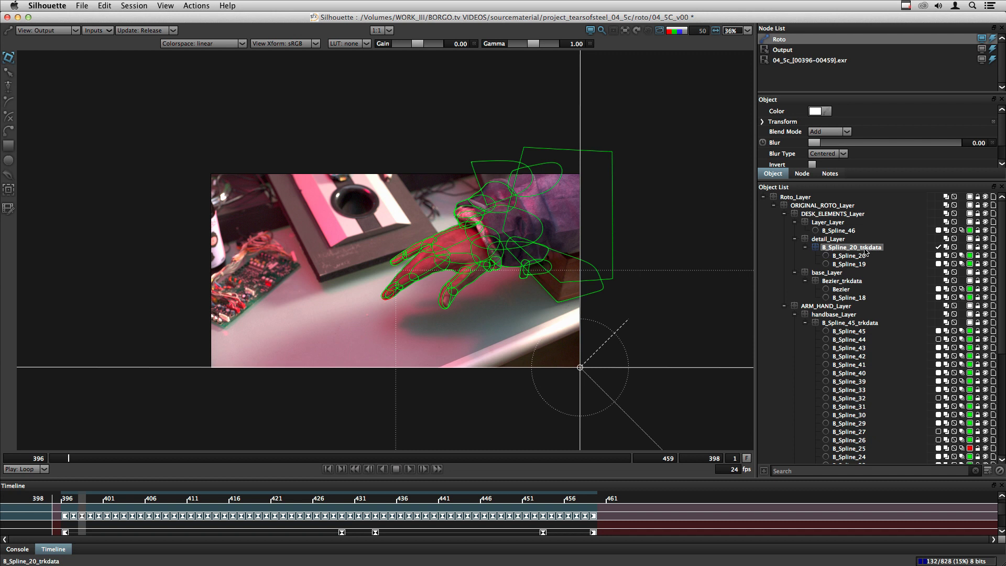
pyautogui.click(861, 323)
pyautogui.scroll(-2, 865, 325)
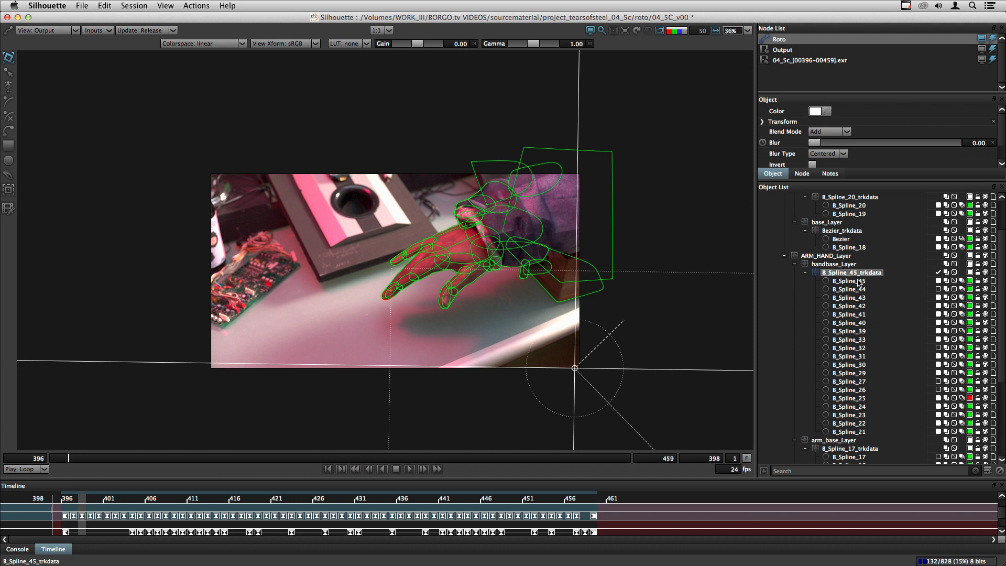
pyautogui.click(858, 282)
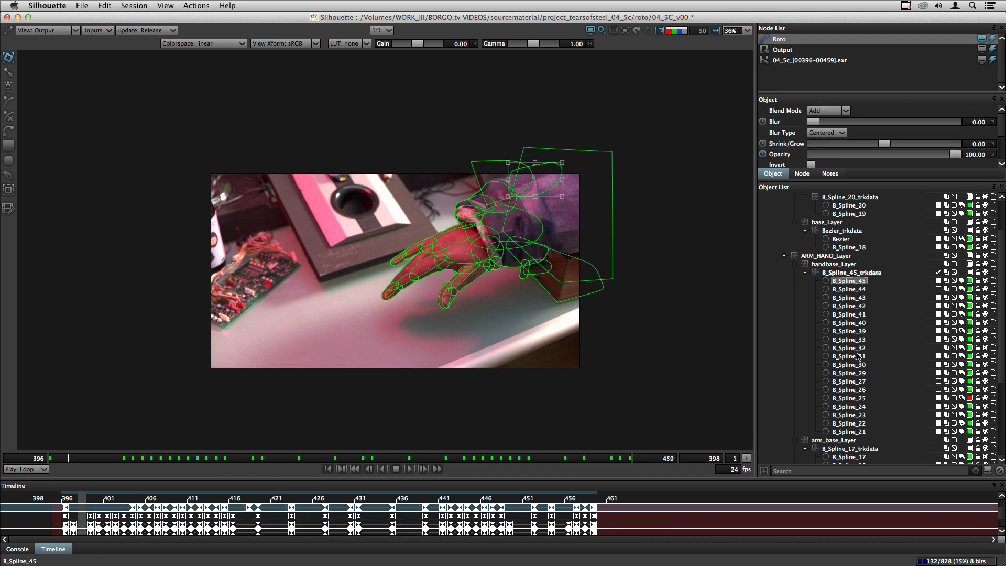
pyautogui.click(858, 273)
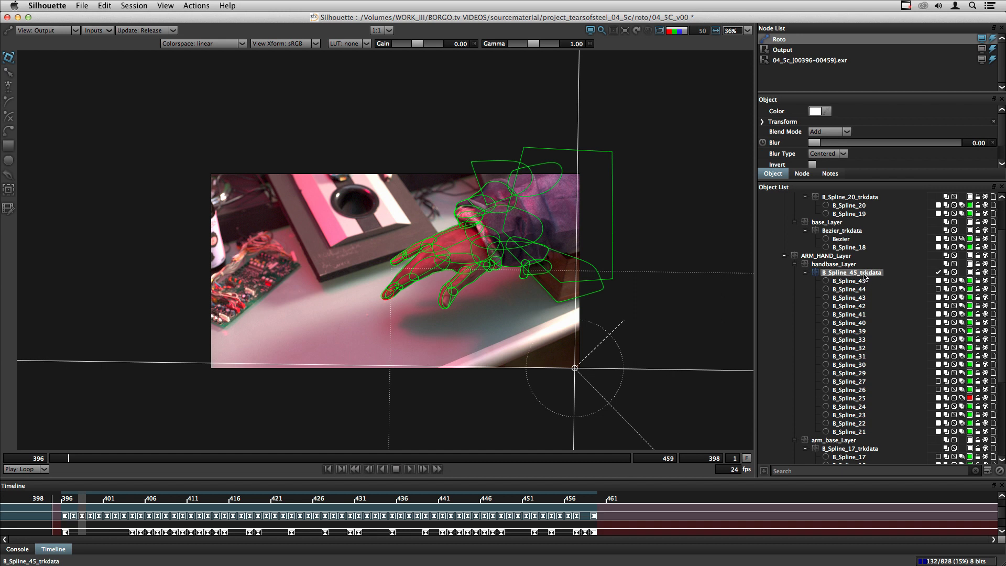
pyautogui.click(689, 336)
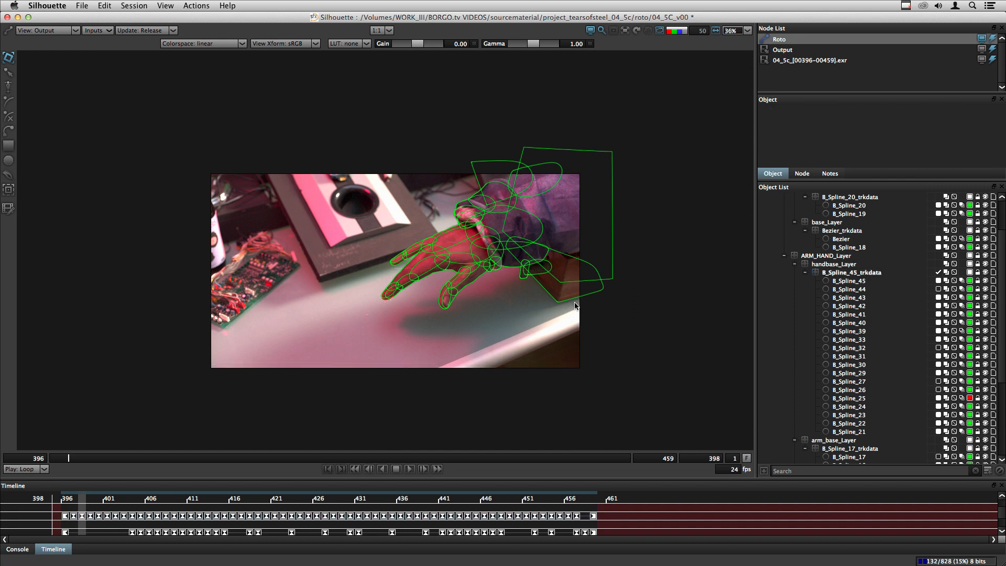
pyautogui.scroll(2, 575, 304)
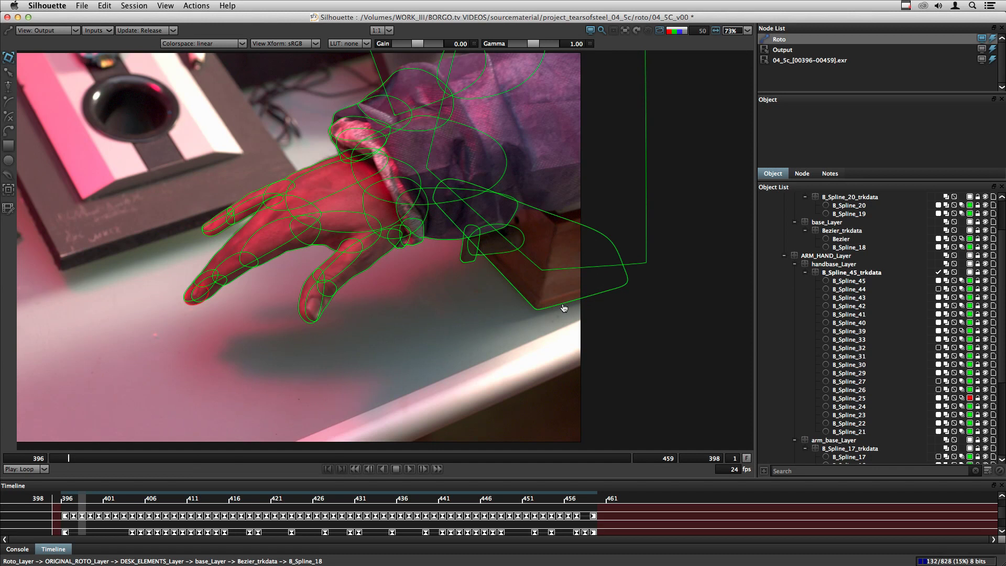
pyautogui.click(563, 308)
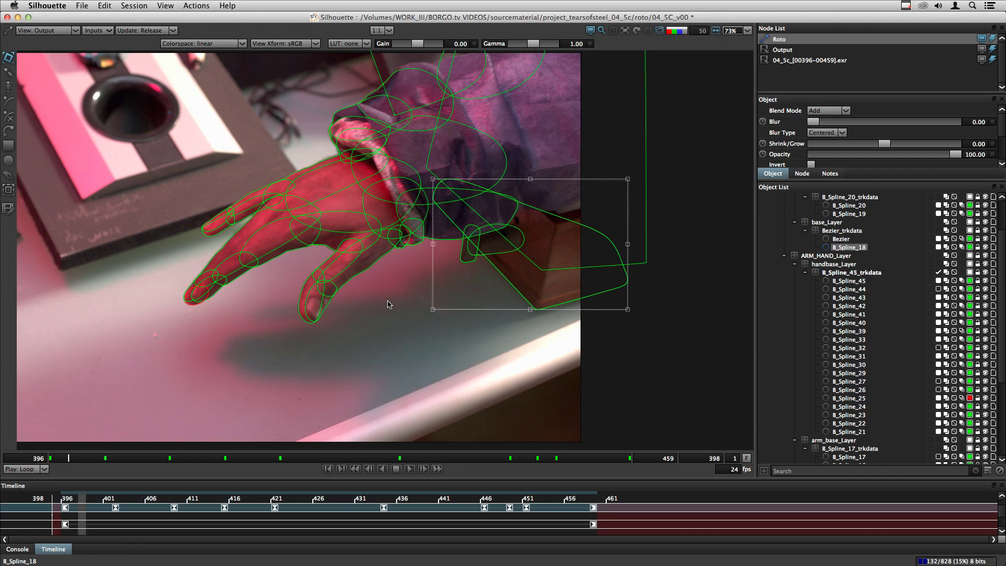
pyautogui.click(368, 273)
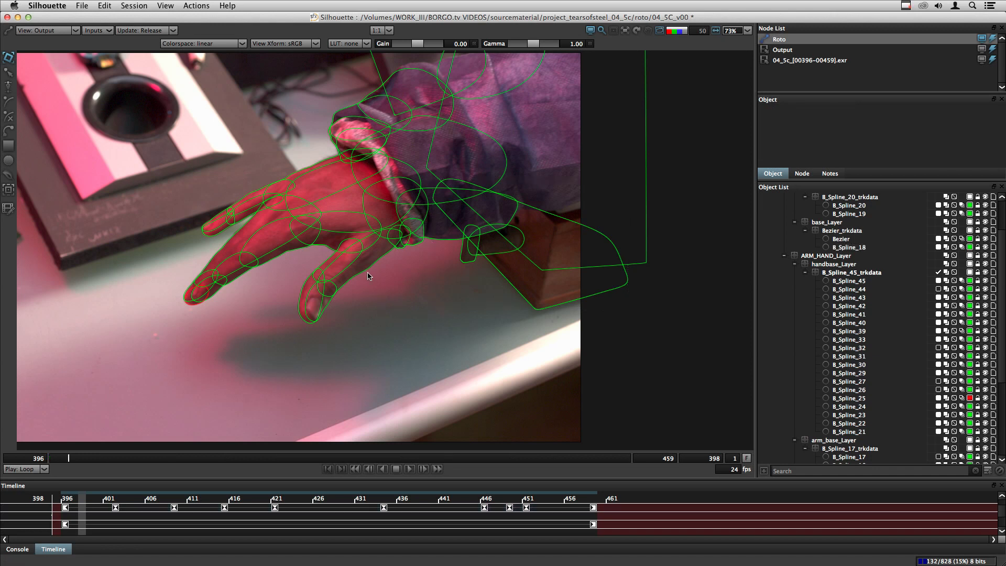
pyautogui.click(363, 268)
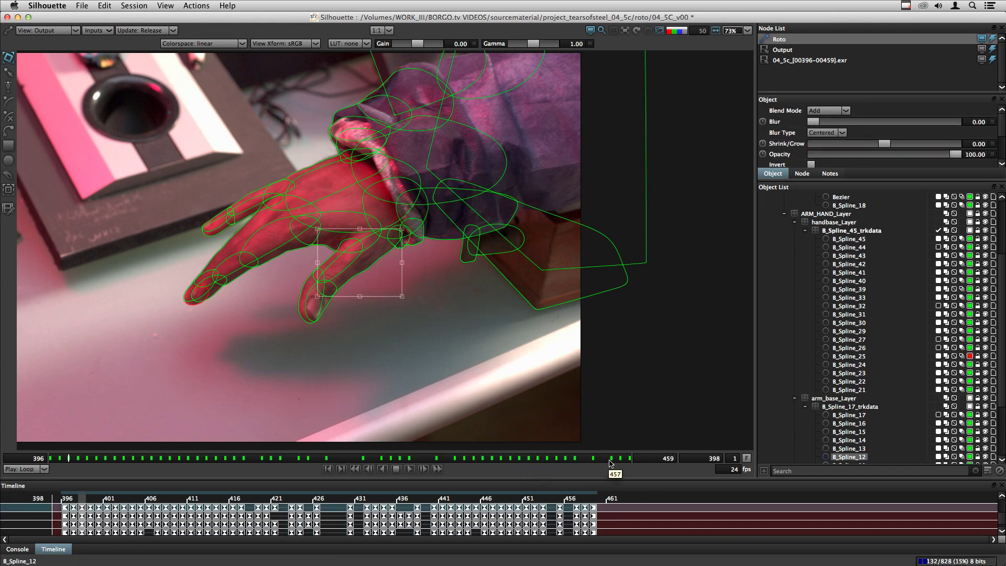